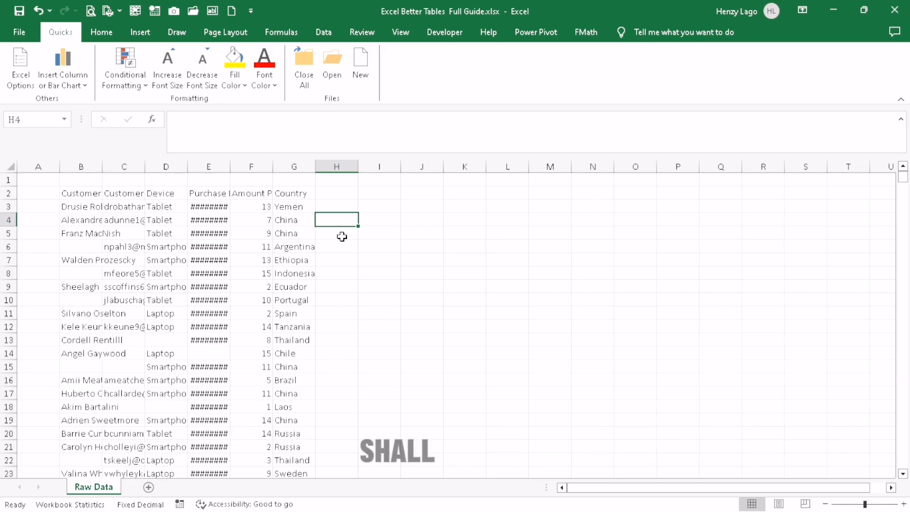
Select the whole customer data range, noting the blank cells in the name column.
click(342, 237)
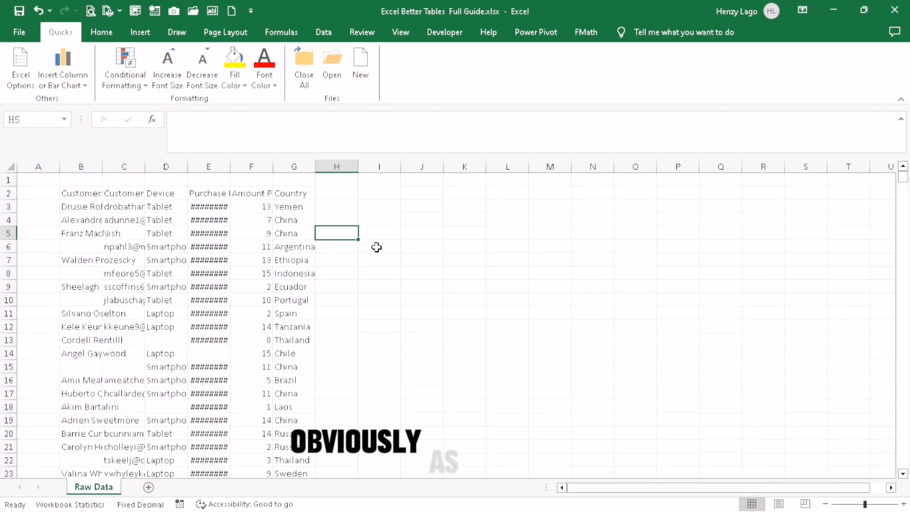
click(91, 247)
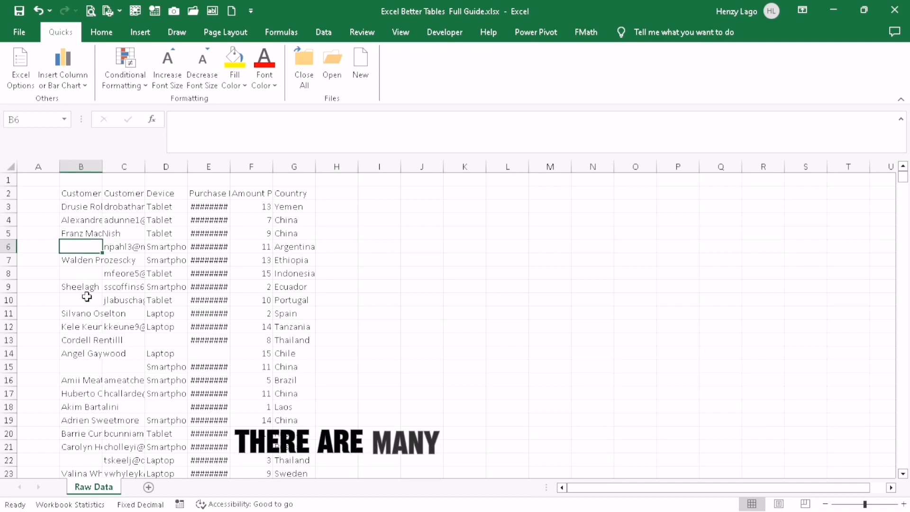
click(92, 274)
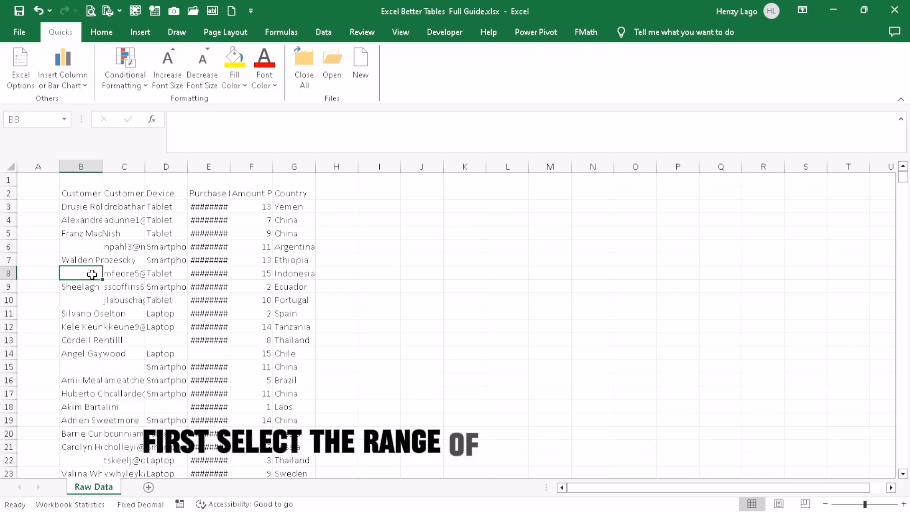
key(ctrl+a)
click(386, 287)
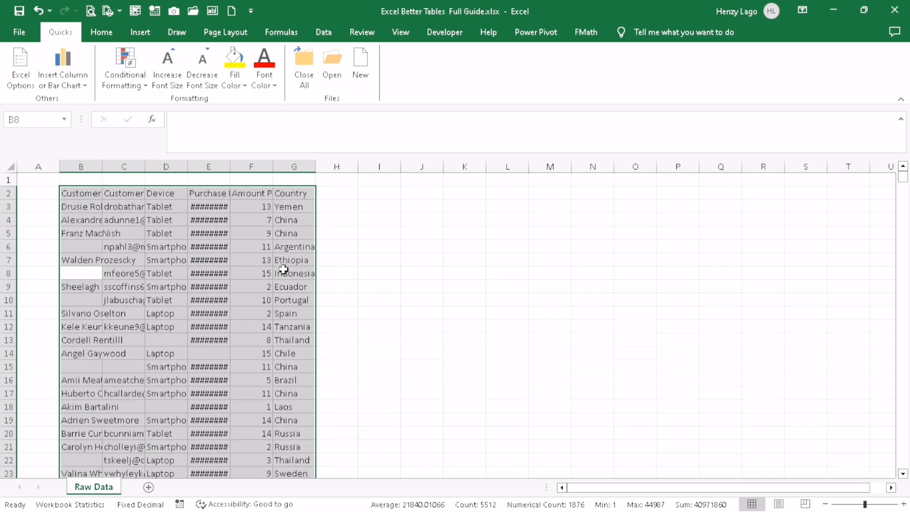
click(269, 260)
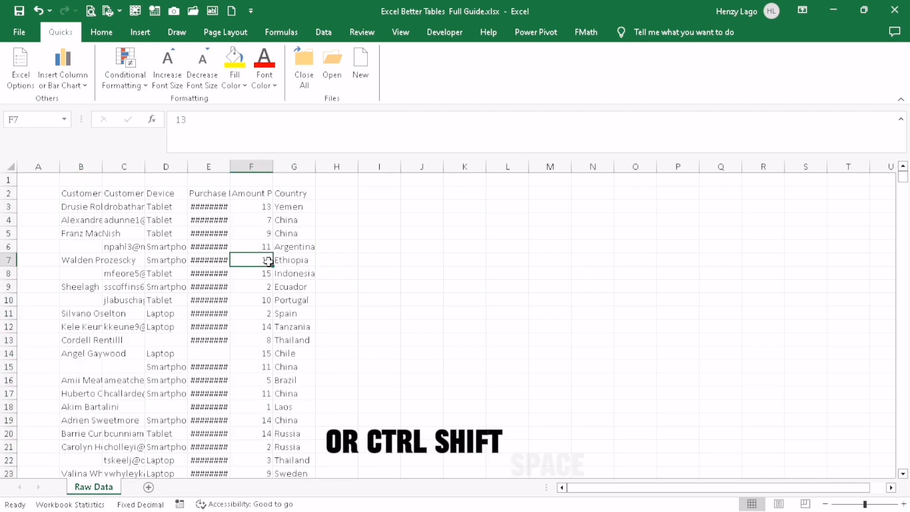
key(ctrl+shift+space)
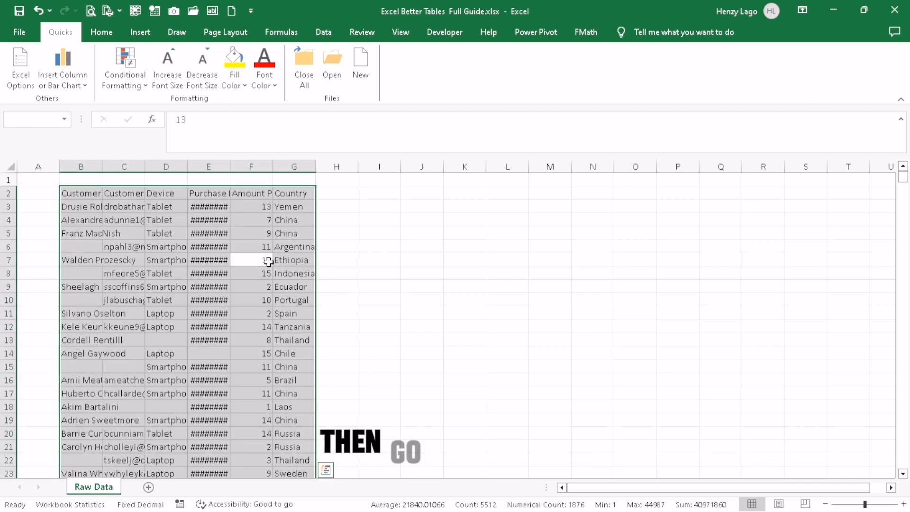
Select only the blank cells in the data with Find & Select > Go To Special > Blanks.
click(113, 37)
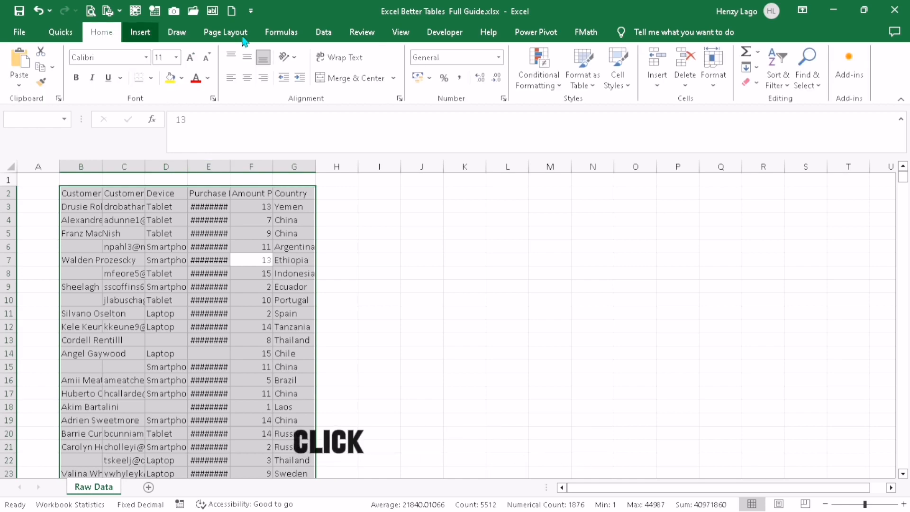
click(816, 81)
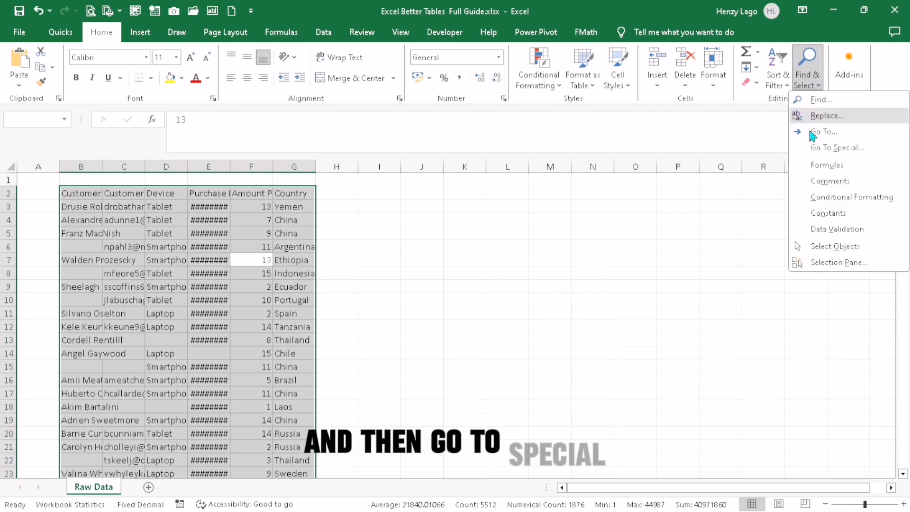
click(815, 149)
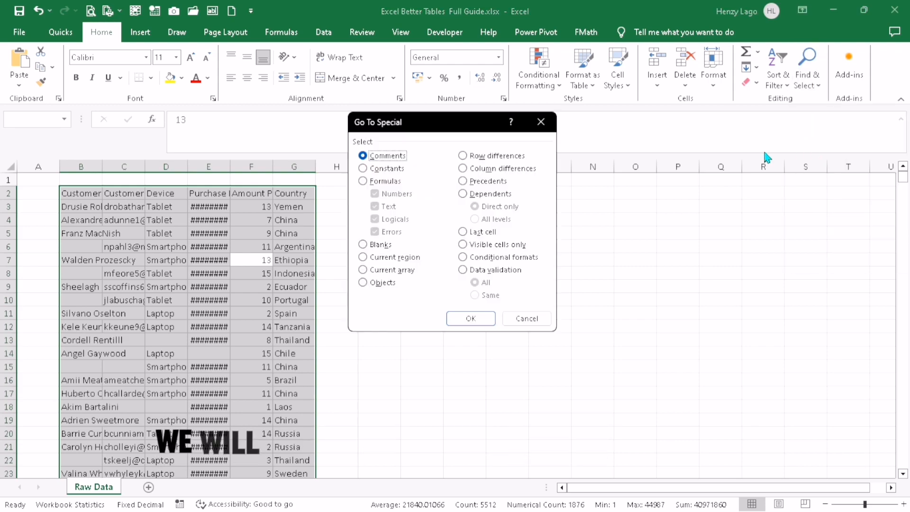
click(363, 244)
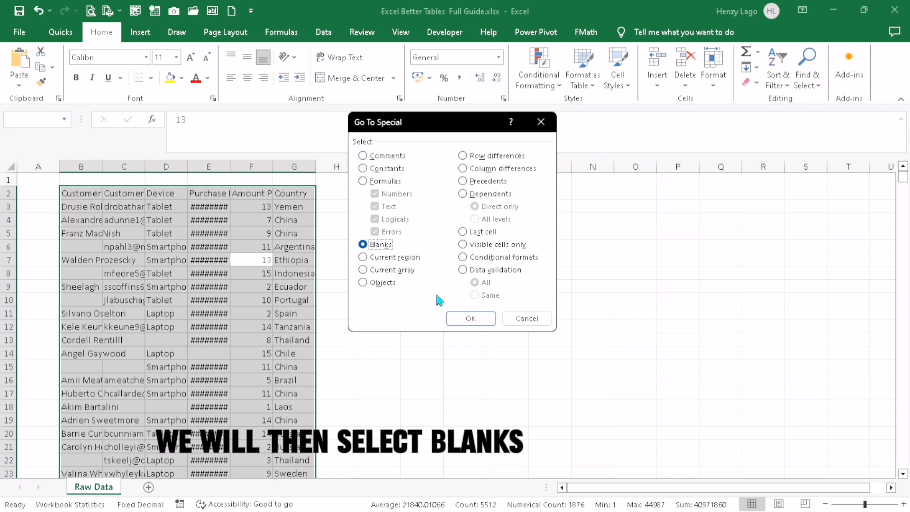
click(470, 319)
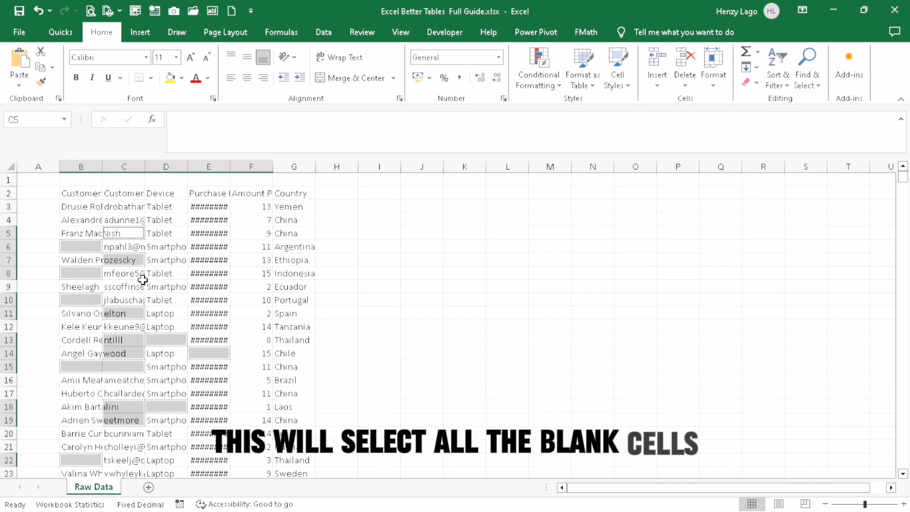
click(345, 259)
Select all blank cells in the data range using Go To Special > Blanks.
click(222, 249)
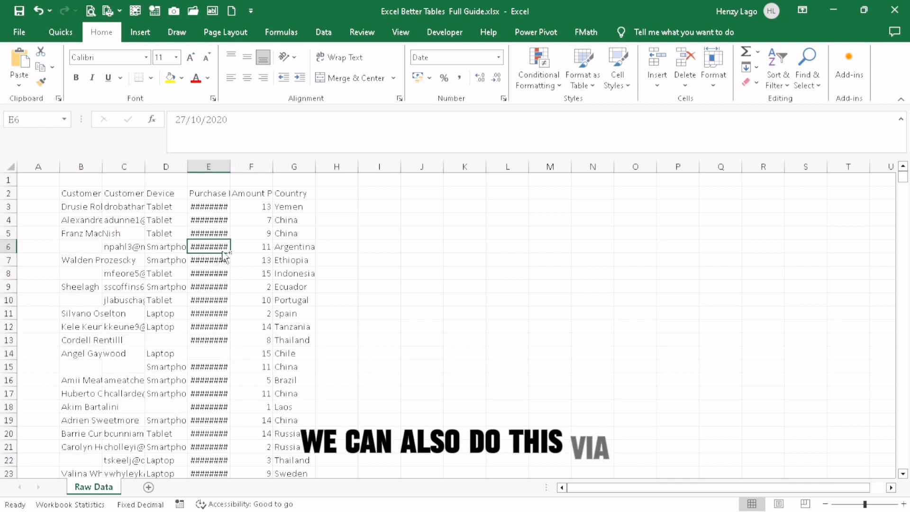
key(ctrl+a)
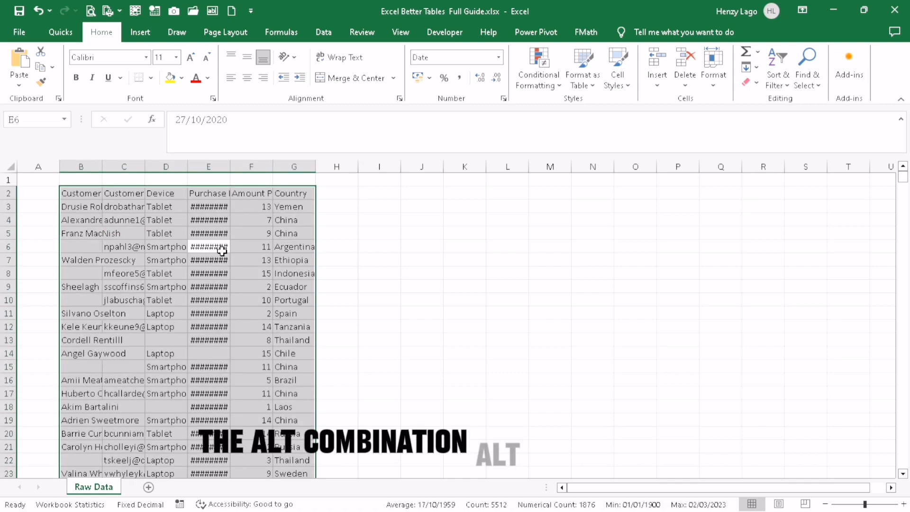
key(alt+h)
key(f)
key(d)
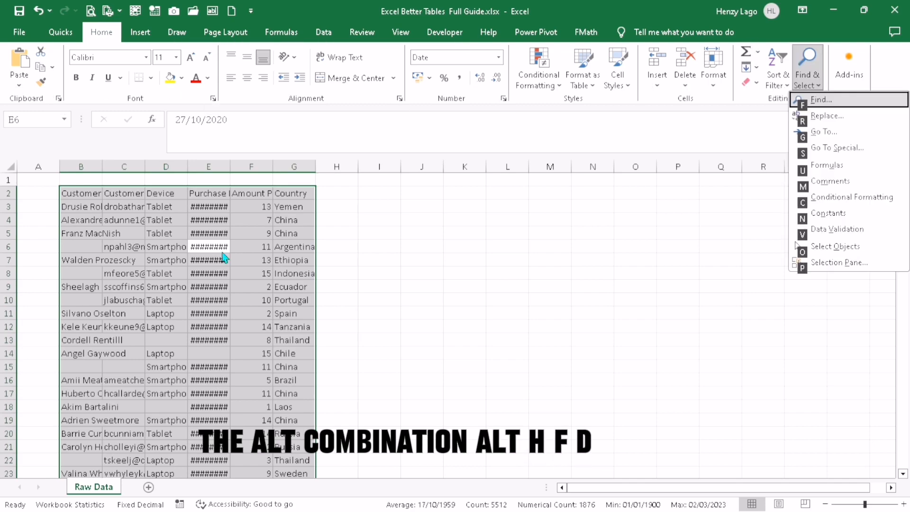
key(s)
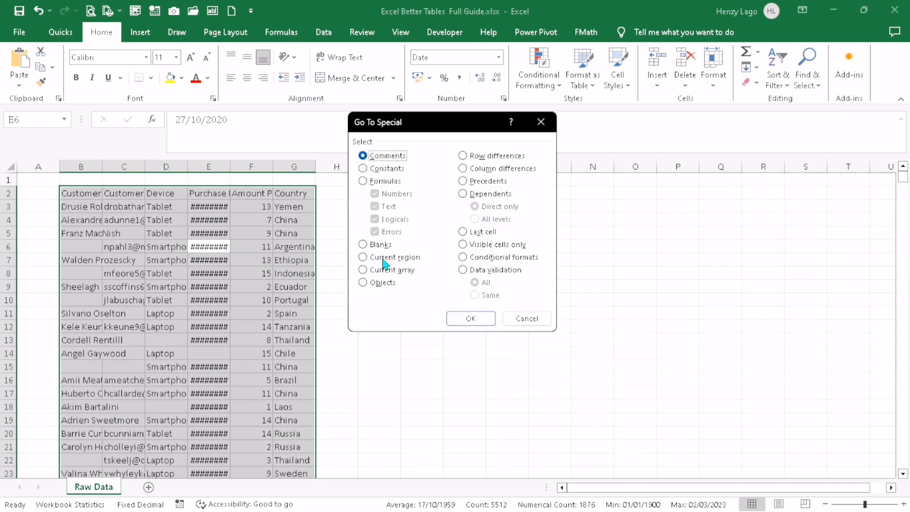
click(363, 246)
click(471, 318)
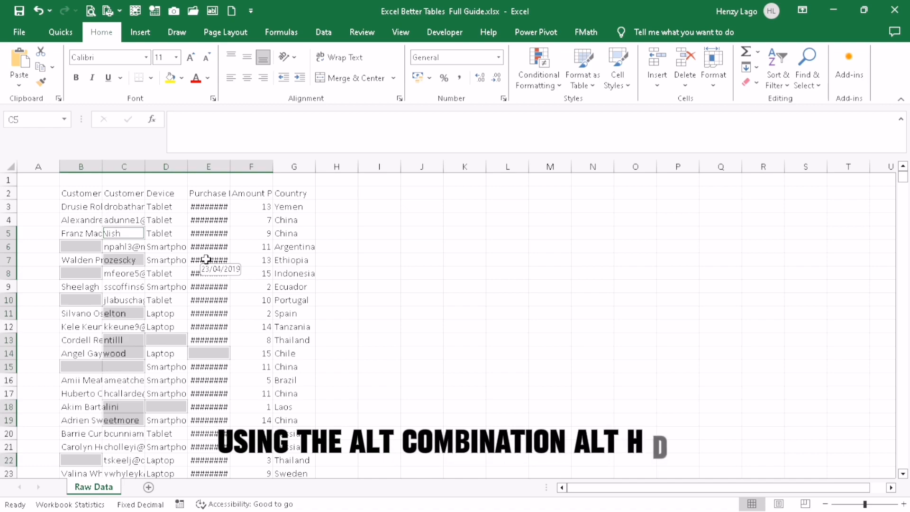
Delete every sheet row that contains one of the selected blank cells.
key(alt+h)
key(d)
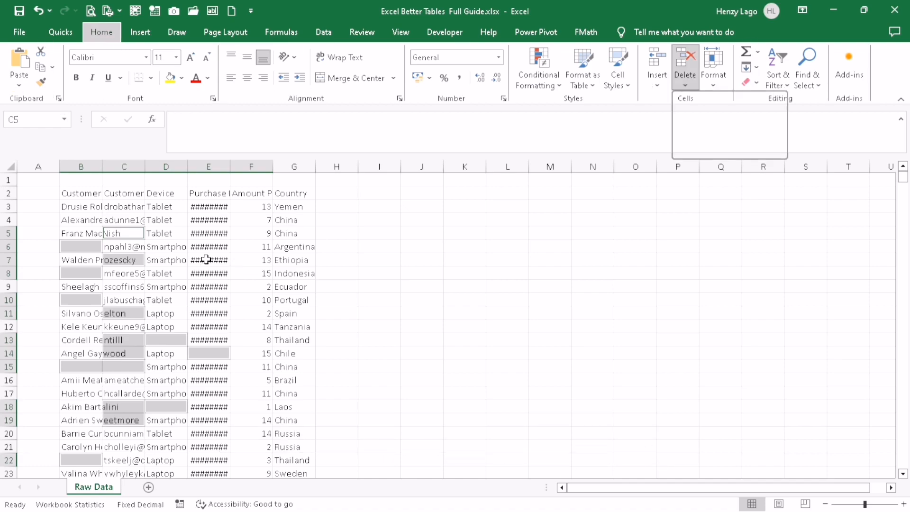
key(d)
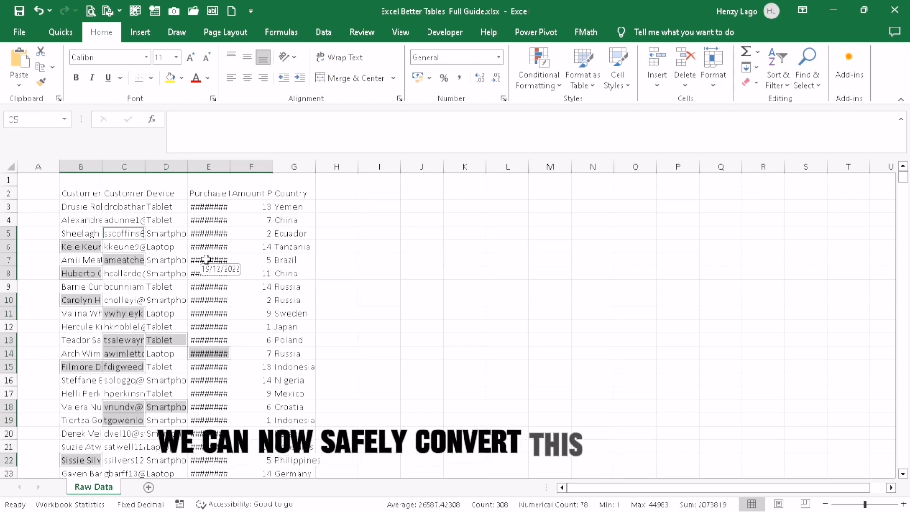
Convert the cleaned data into a table with headers and apply a medium banded table style.
click(413, 286)
click(277, 300)
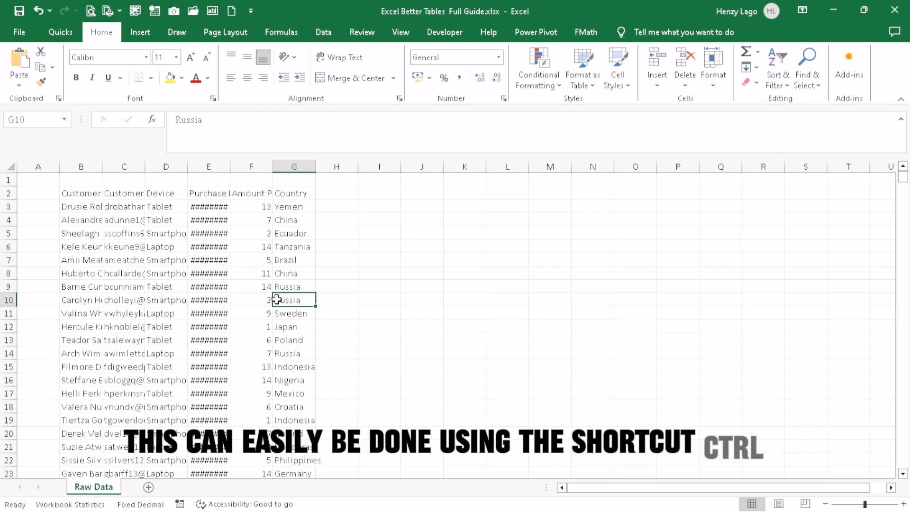
key(ctrl+t)
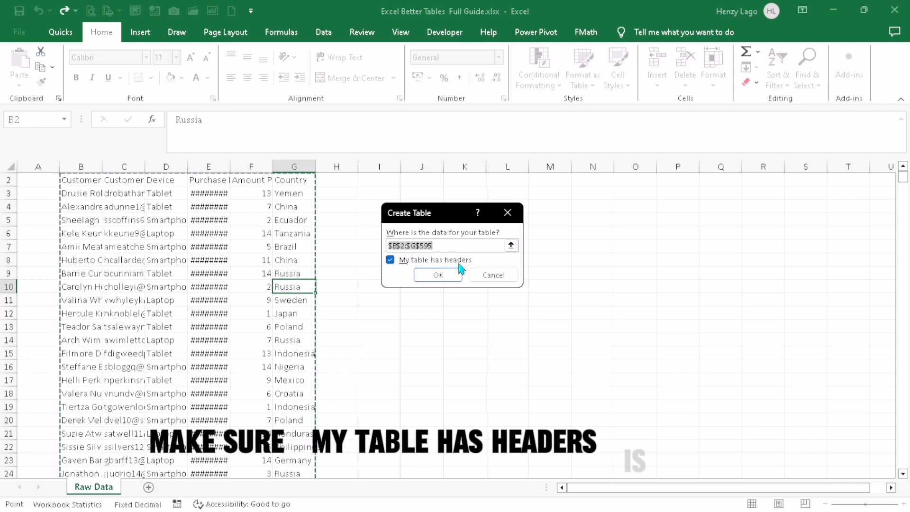
click(428, 276)
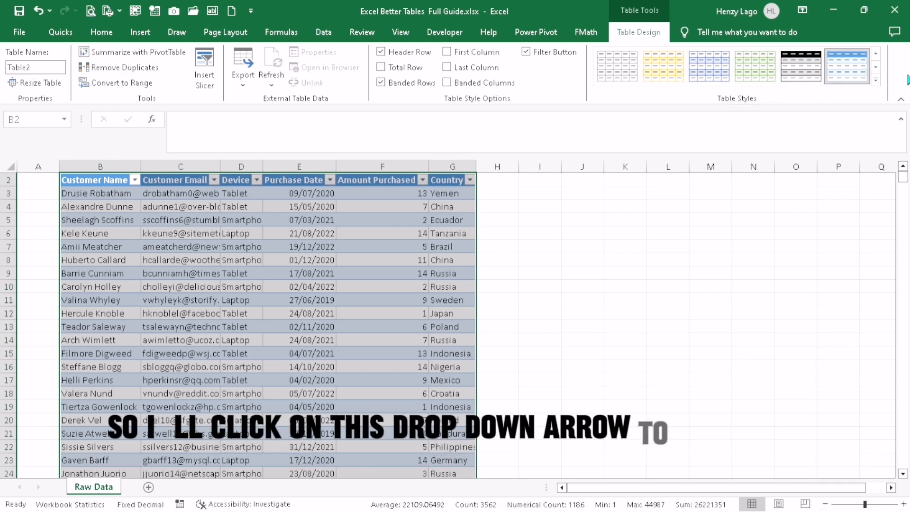
click(876, 81)
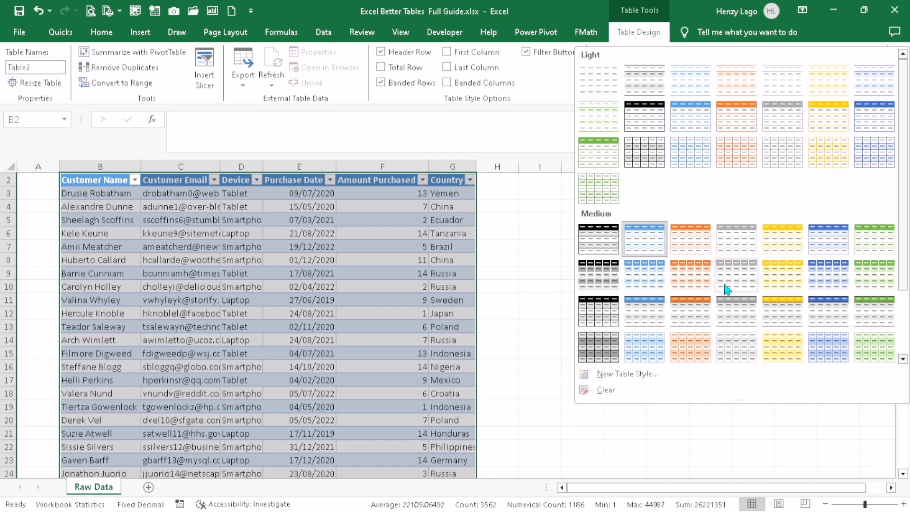
click(748, 316)
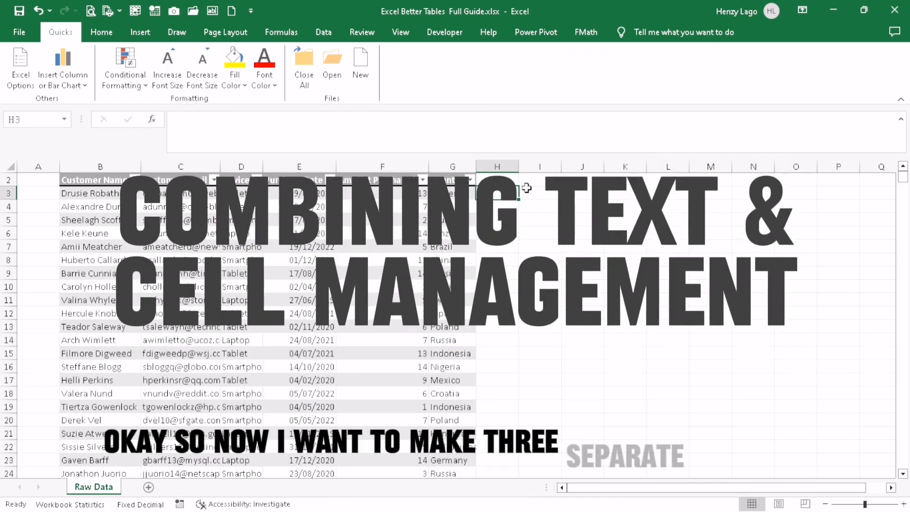
Add a First Name header in H2, type two example first names, and Flash Fill the rest.
click(582, 192)
scroll(579, 236, up, 1)
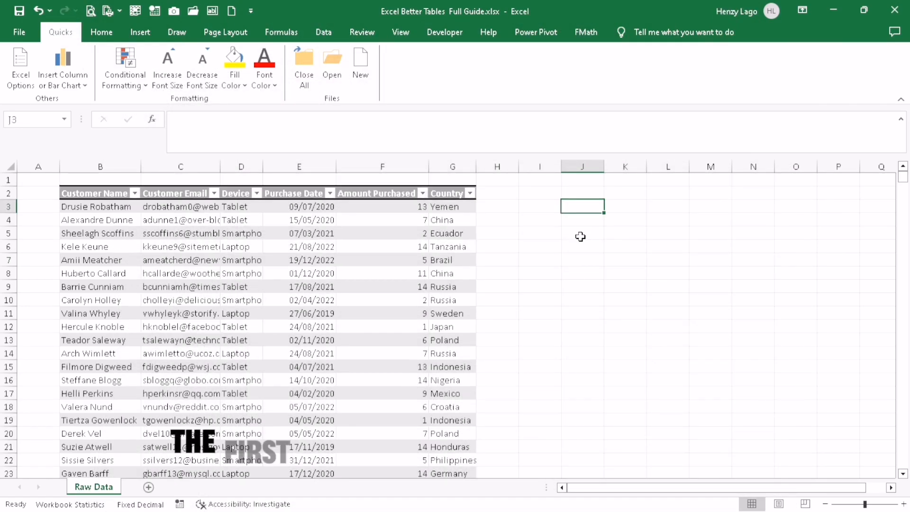
click(496, 193)
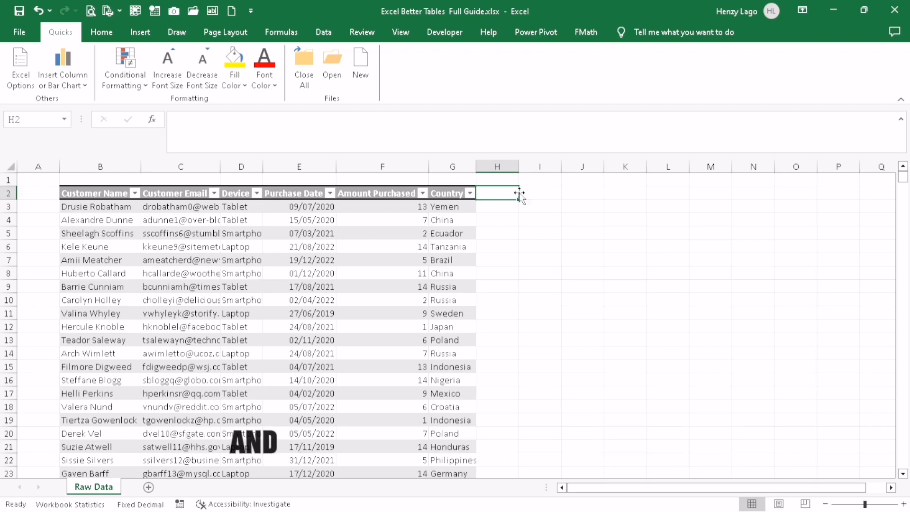
click(536, 193)
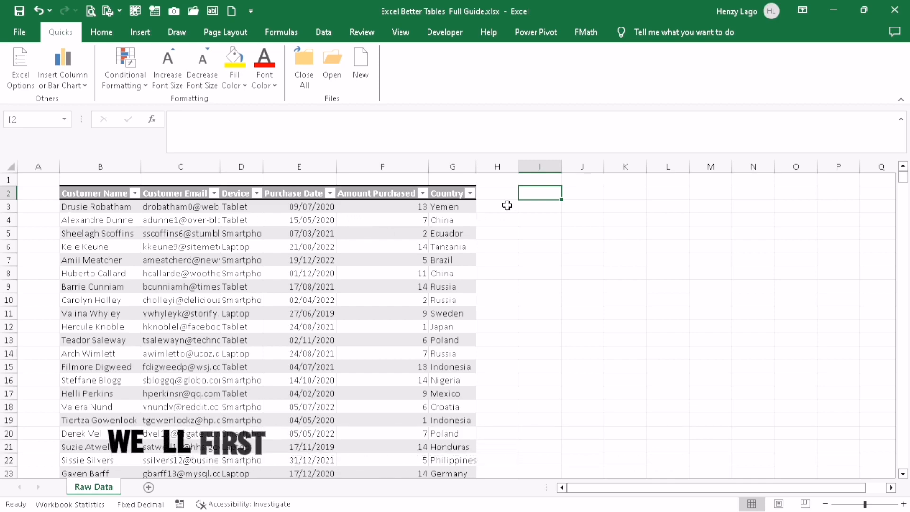
click(499, 194)
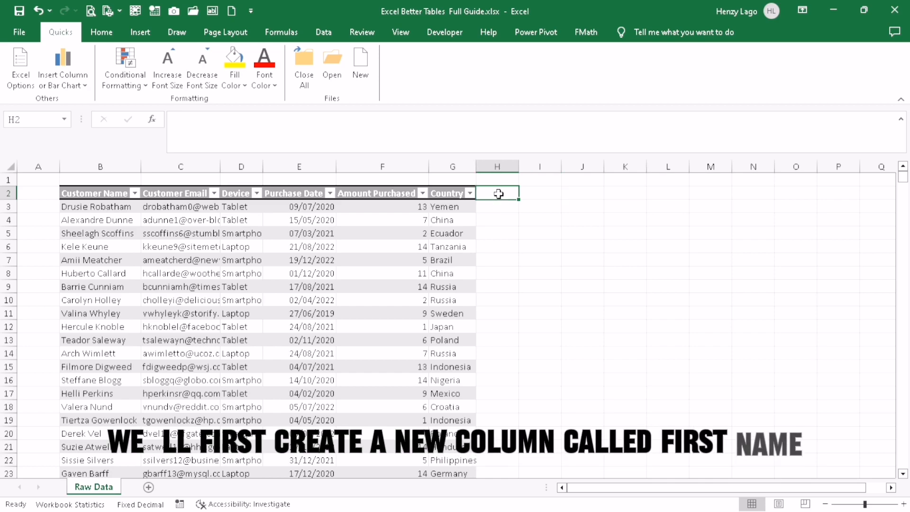
text(First Name)
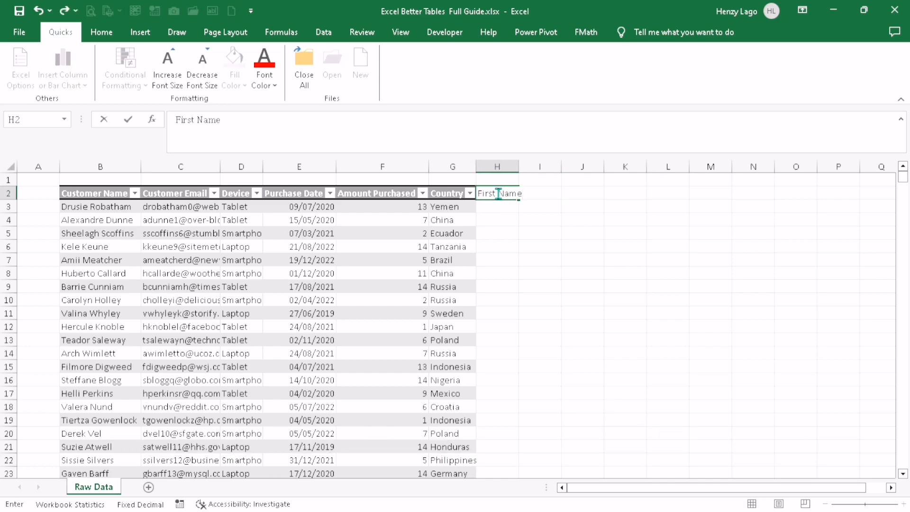
key(Return)
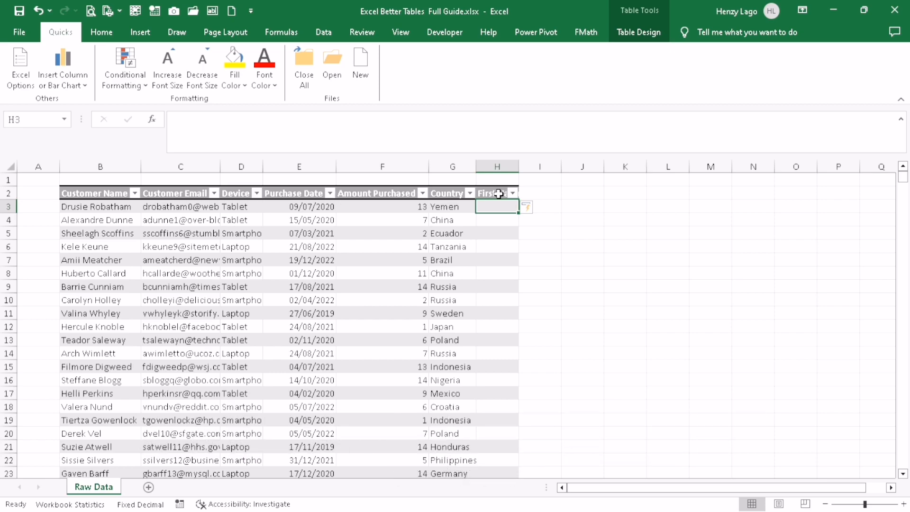
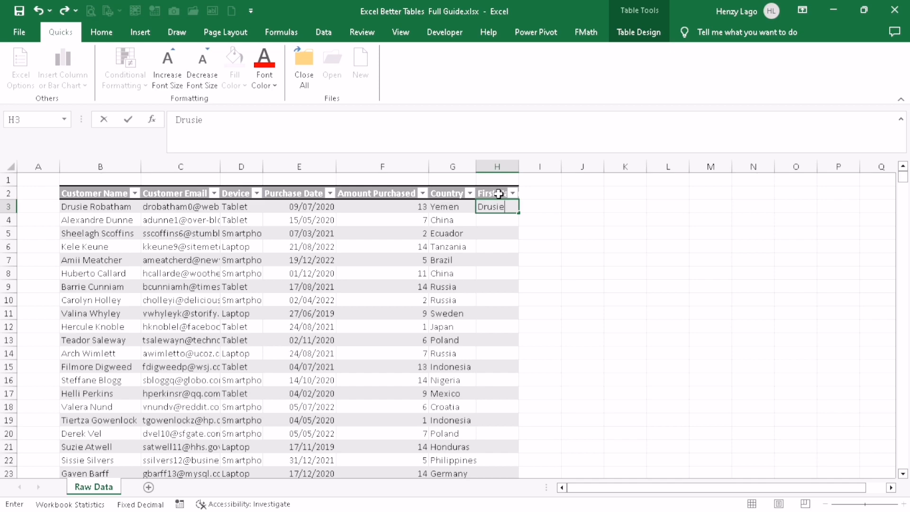
key(Return)
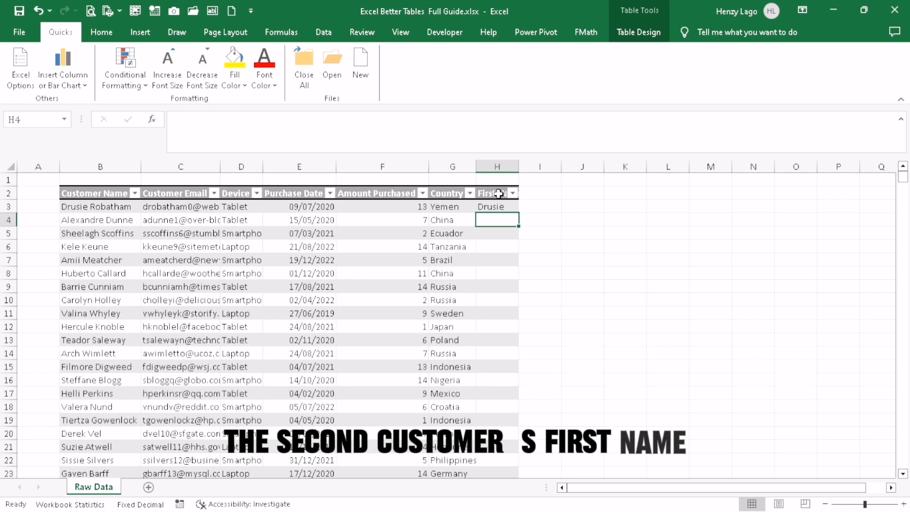
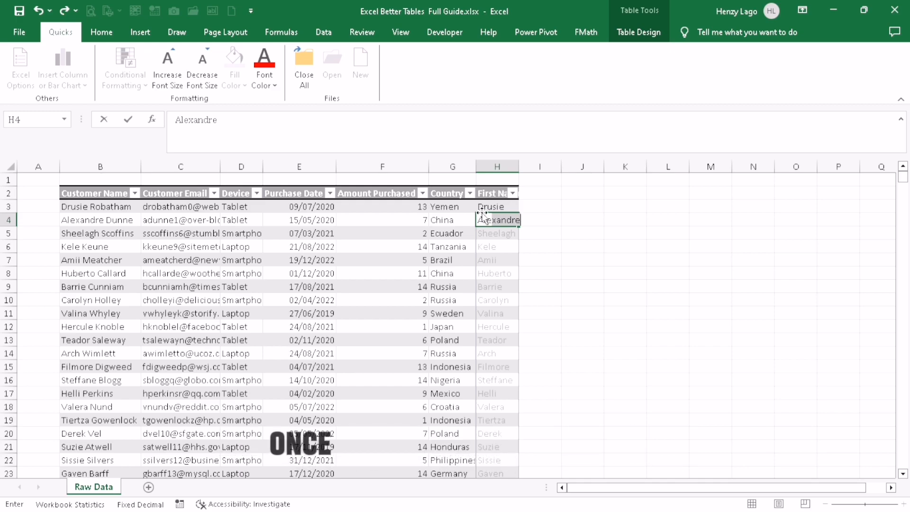
key(Return)
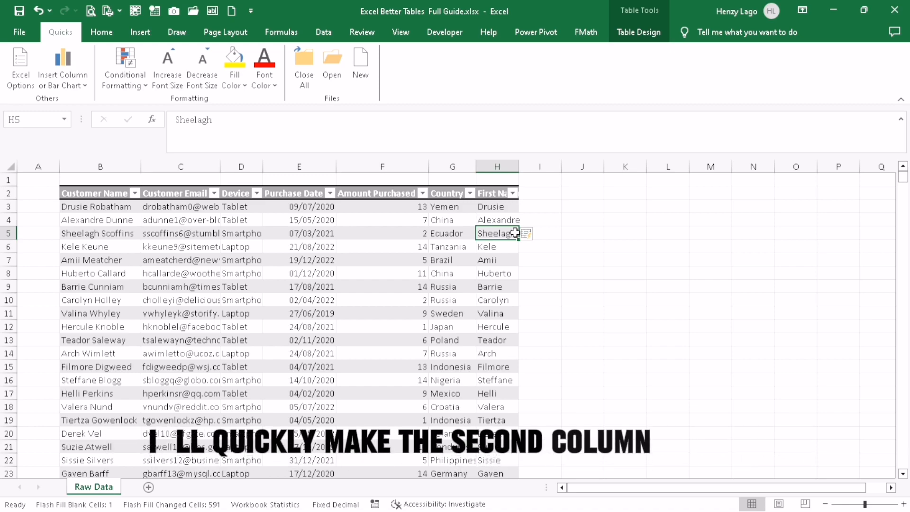
Add a Last Name header in I2, type two example surnames, and Flash Fill the rest.
click(543, 191)
text(Last Name)
key(Return)
text(robath)
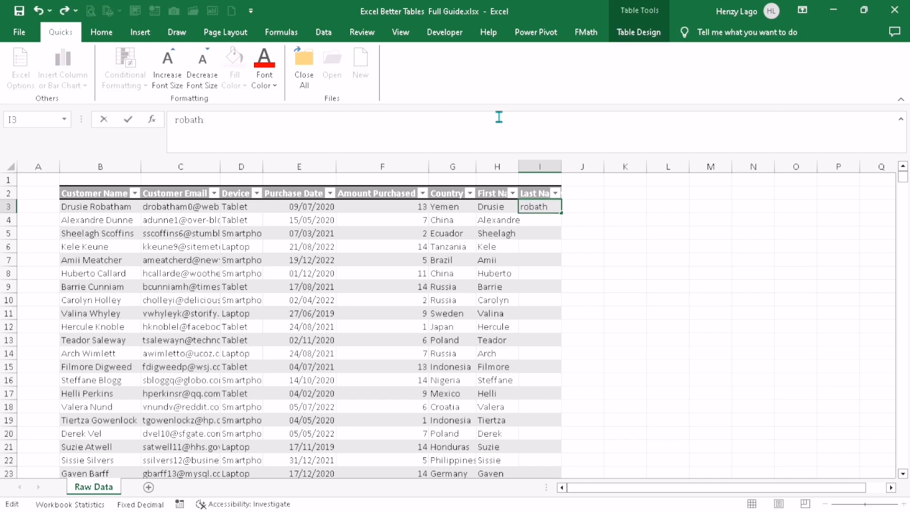
key(Return)
key(Return)
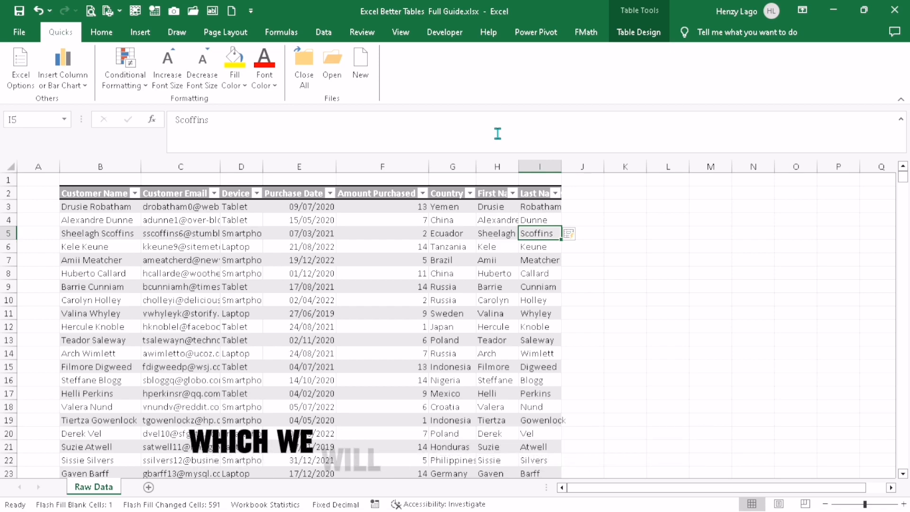
click(583, 192)
click(549, 129)
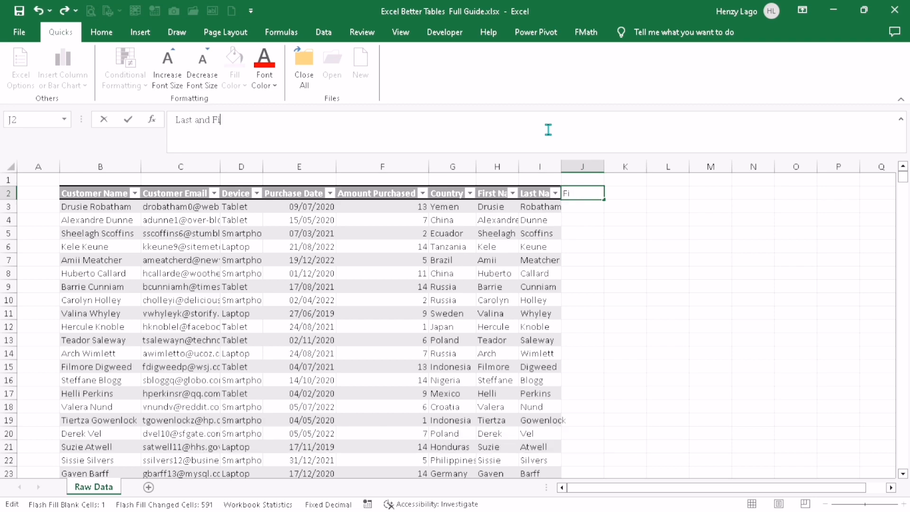
Enter the header 'Last and First Name' in J2.
text(Last and First Name)
key(Return)
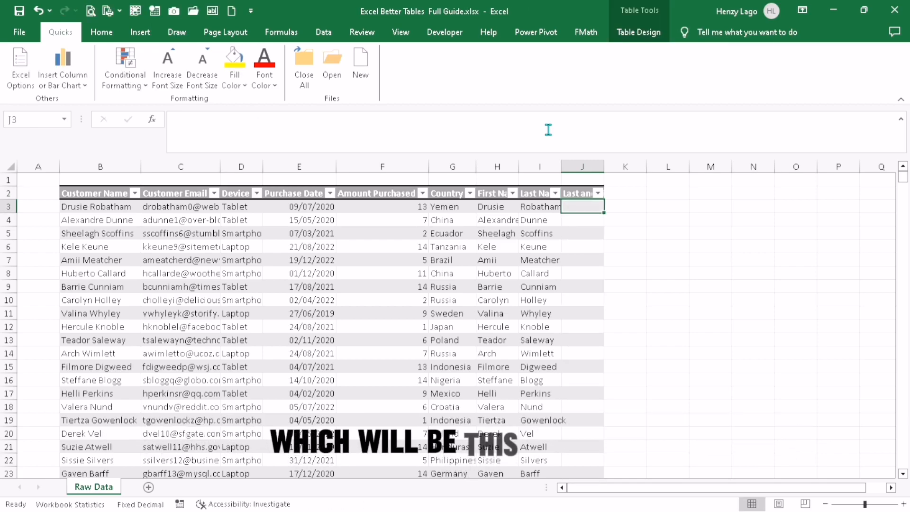
Enter =TEXTJOIN(", ", TRUE, I3, H3) in J3 to join last and first names.
click(510, 132)
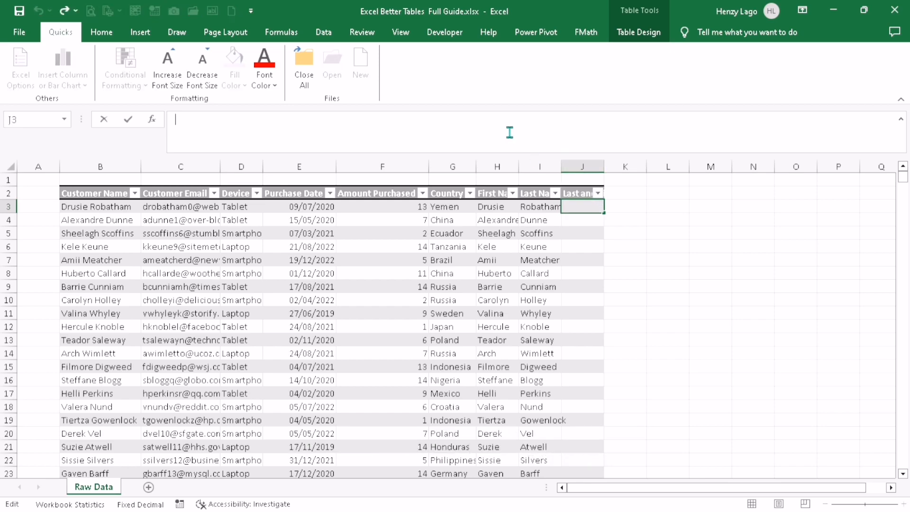
text(=T)
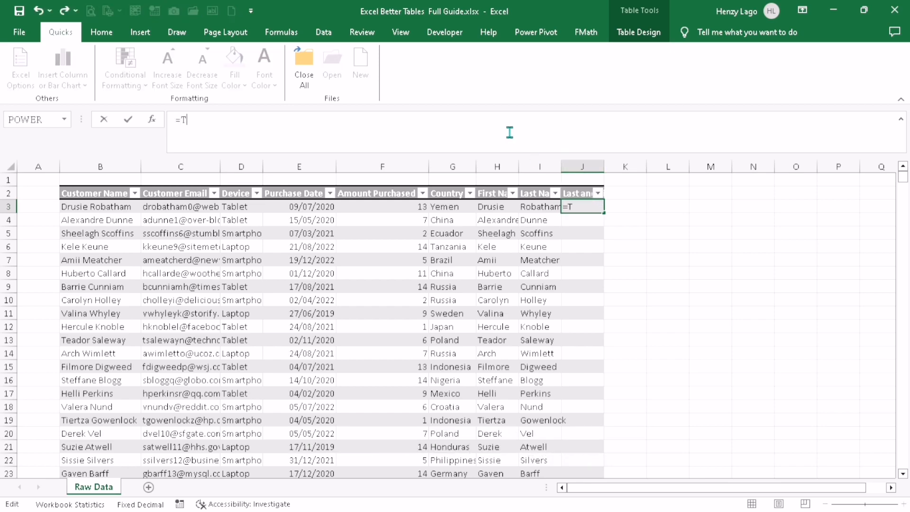
text(EXTJOIN)
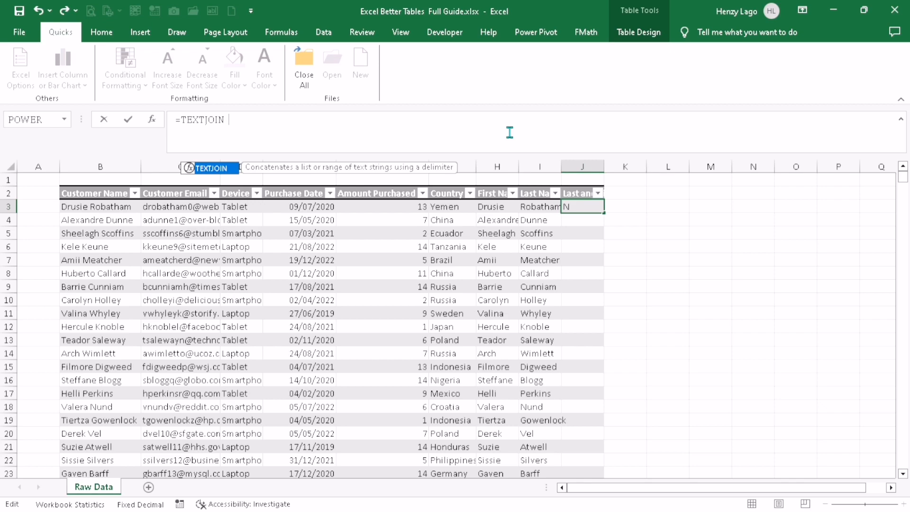
text(()
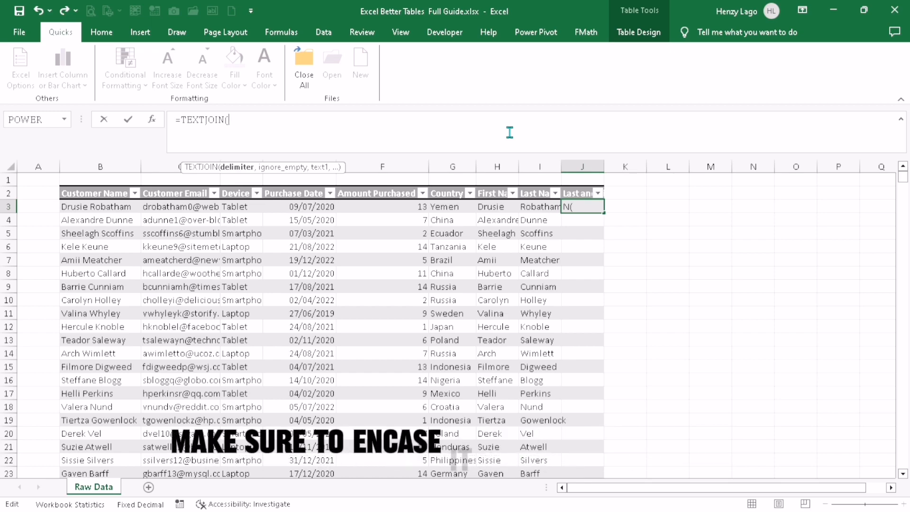
text(", )
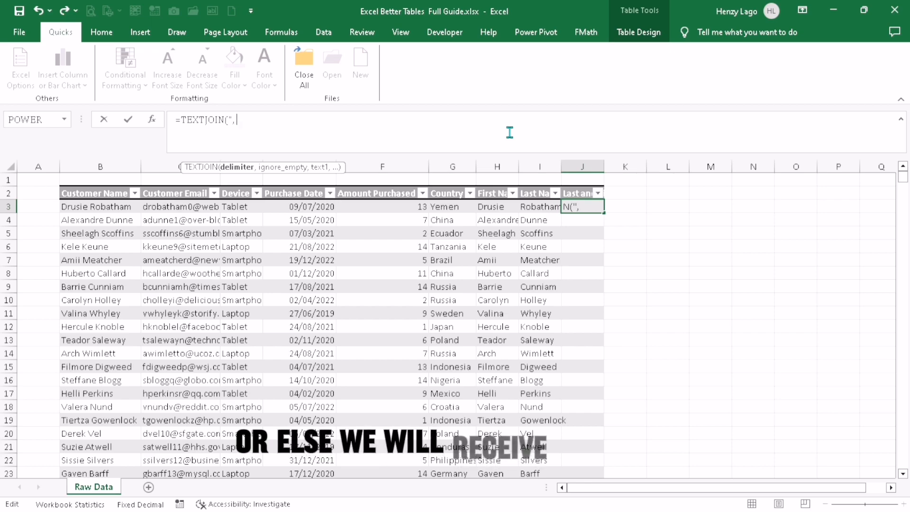
text(")
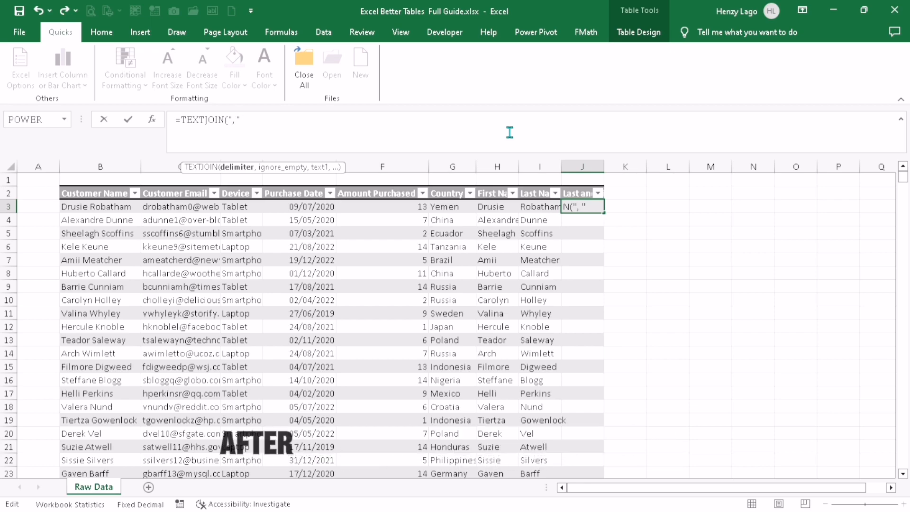
text(,)
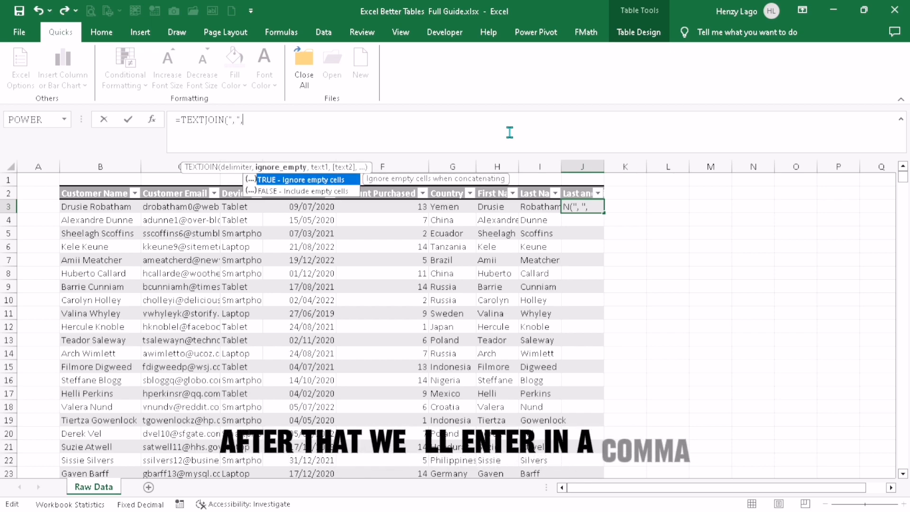
text( TRUE)
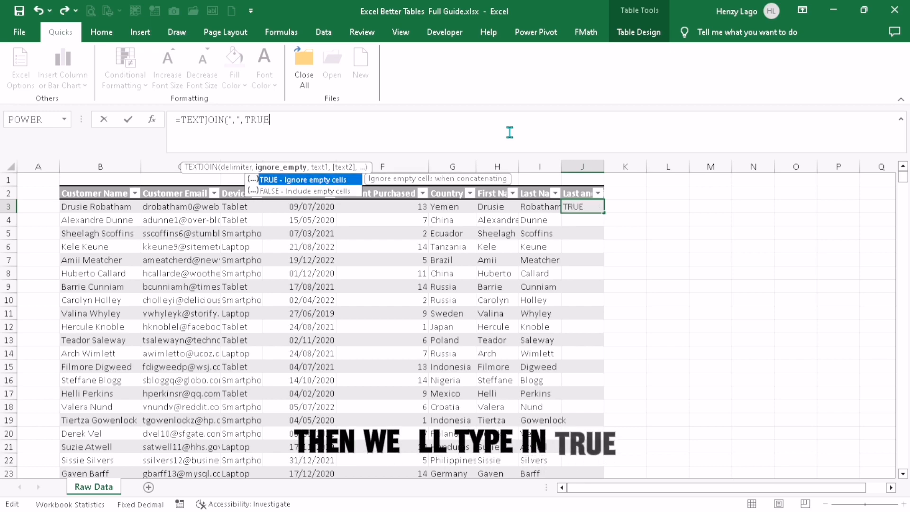
text(,)
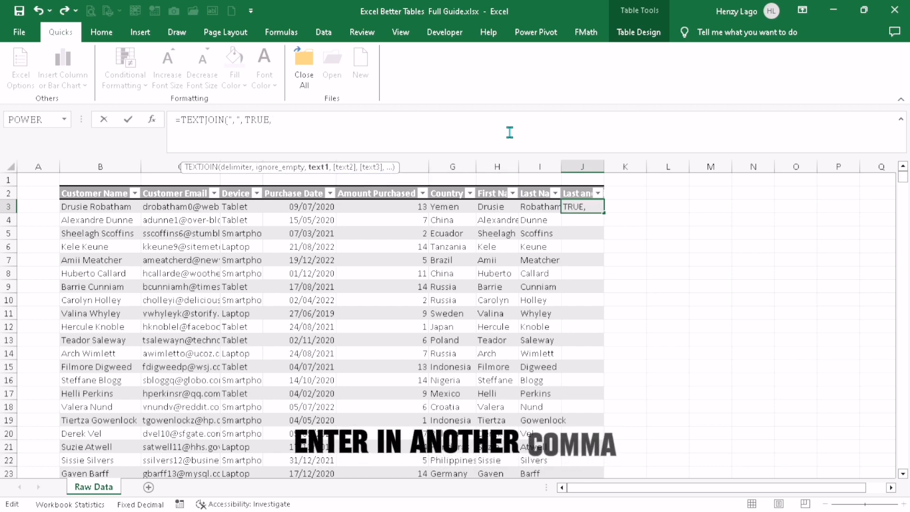
click(528, 208)
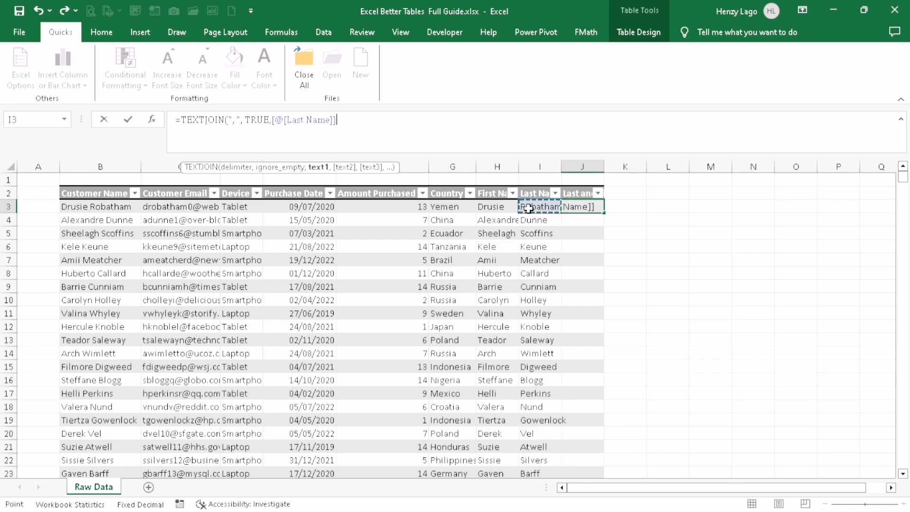
text(,)
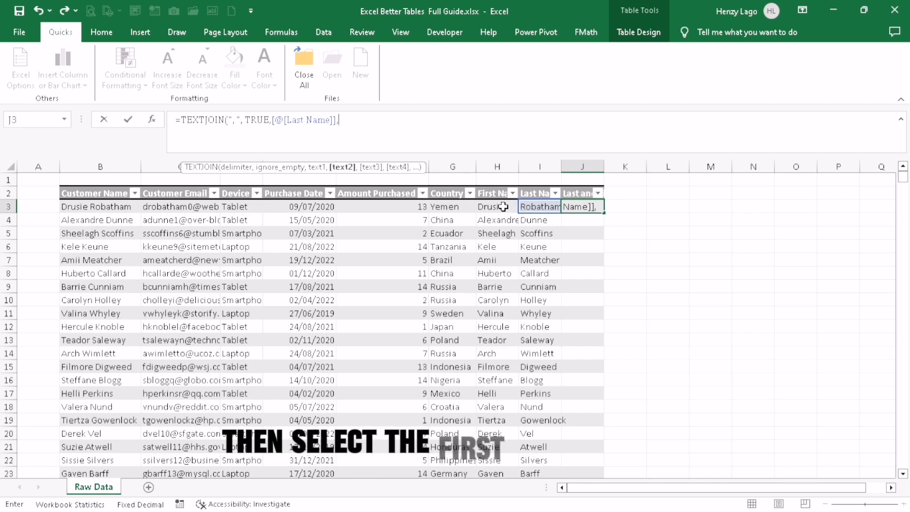
click(502, 206)
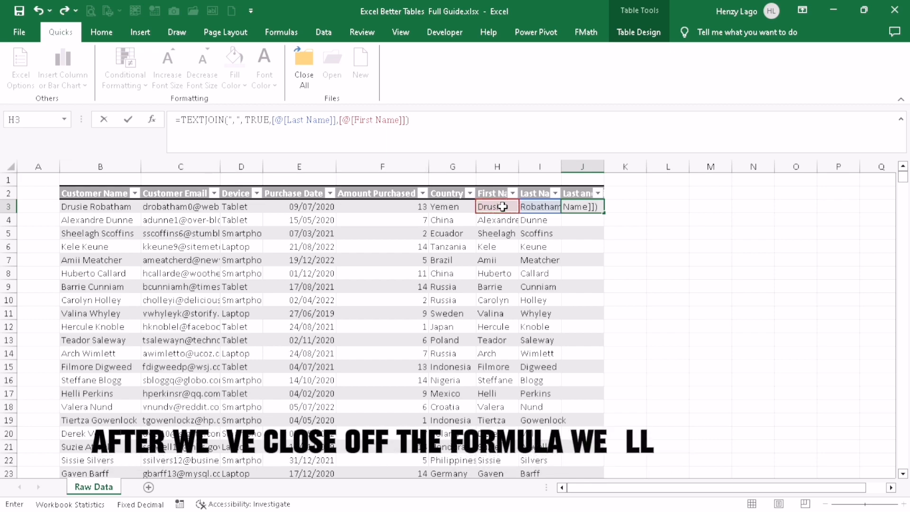
key(Return)
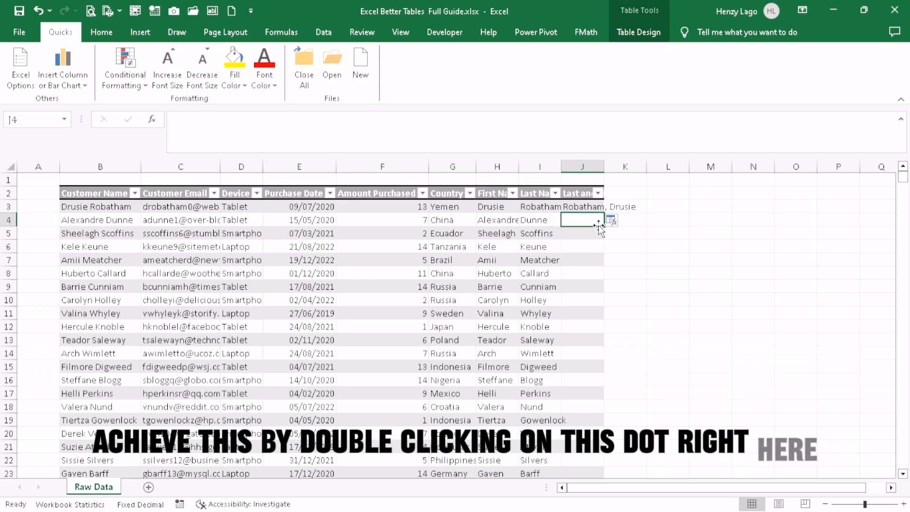
Fill the J3 TEXTJOIN formula down the whole Last and First Name column.
click(594, 205)
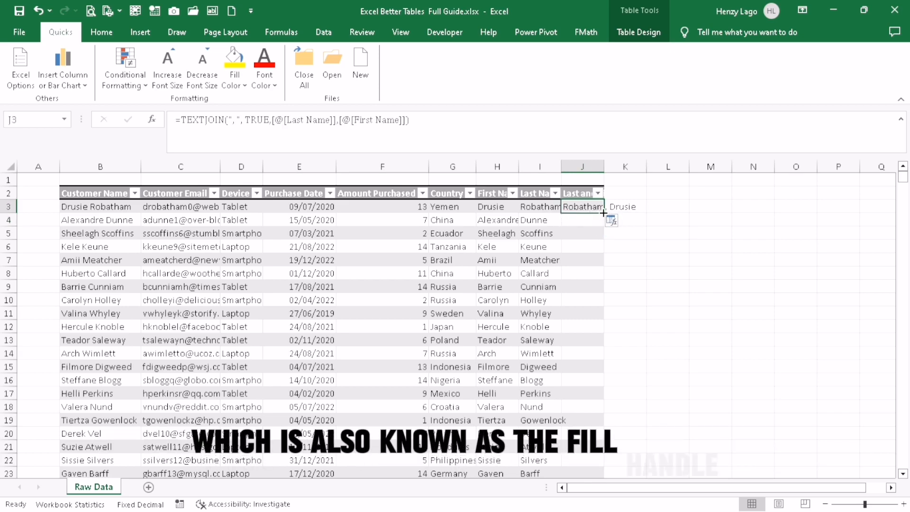
double_click(603, 213)
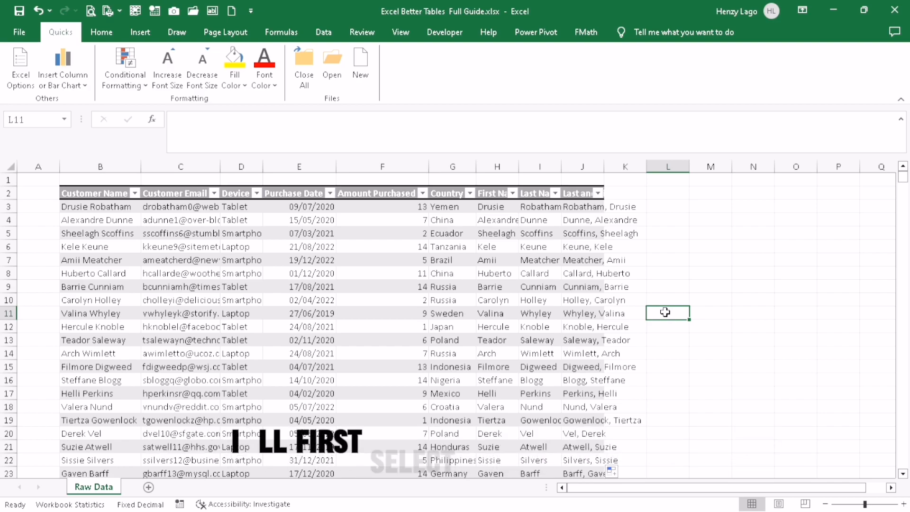
AutoFit all column widths and row heights across the entire worksheet.
key(ctrl+a)
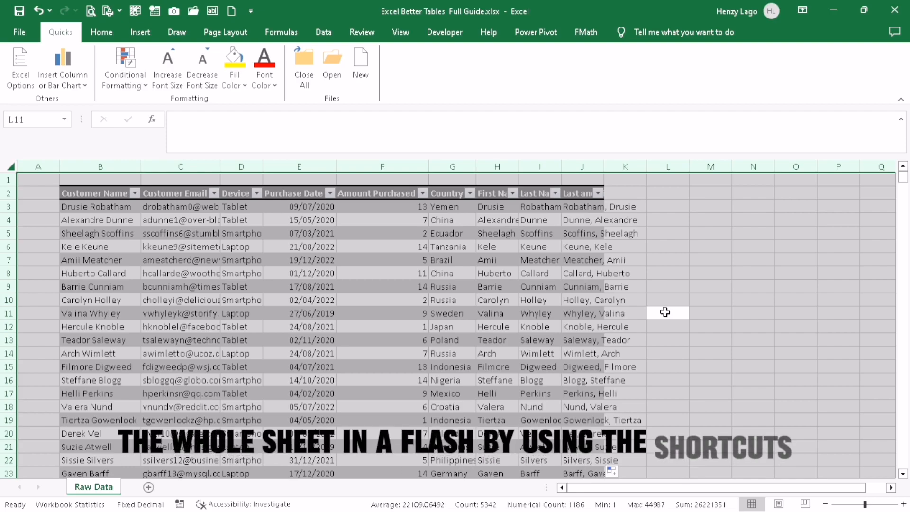
key(alt+h)
key(o)
key(i)
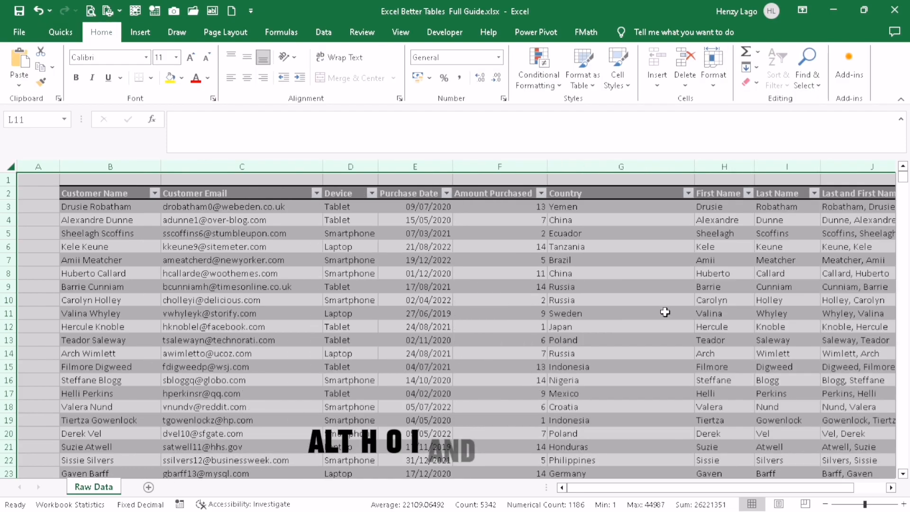
key(alt+h)
key(o)
key(a)
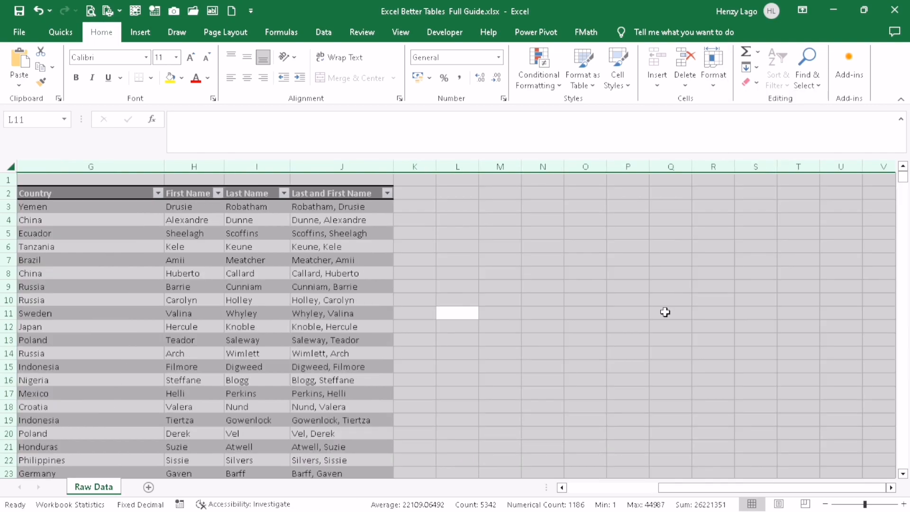
drag(672, 495, 553, 489)
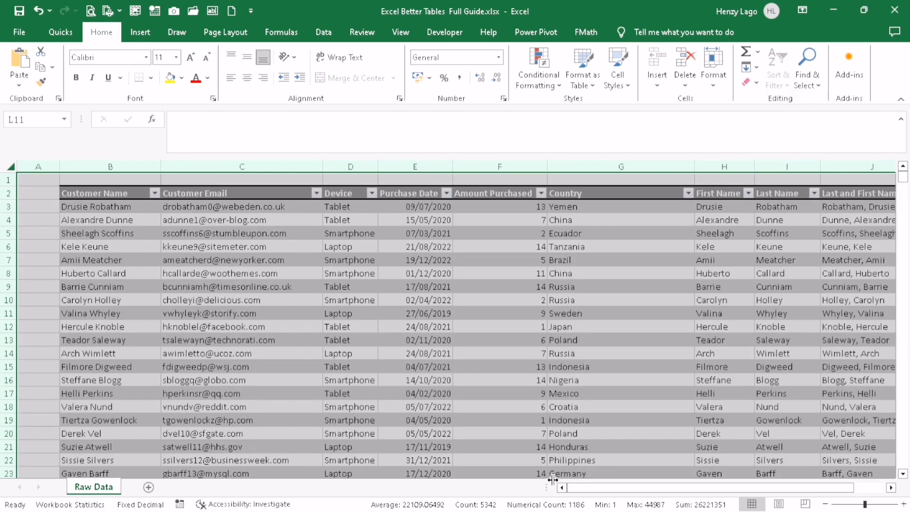
scroll(589, 372, down, 1)
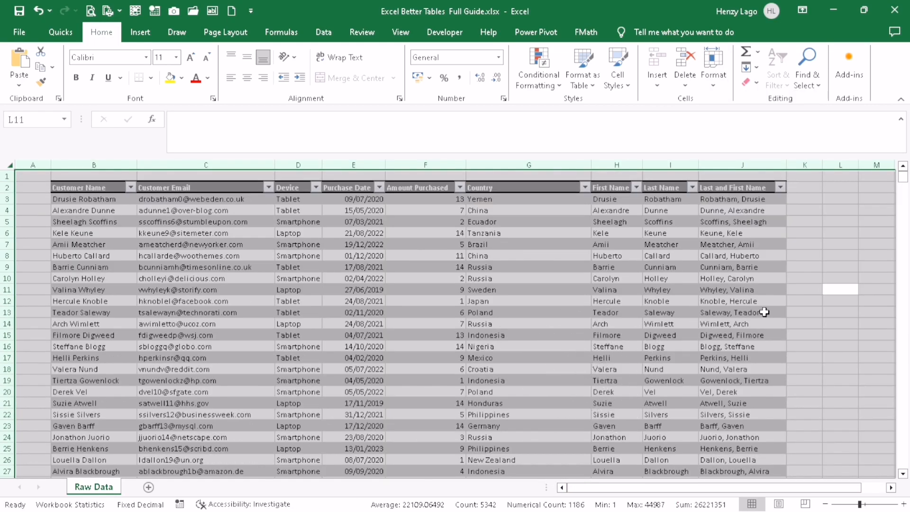
click(789, 312)
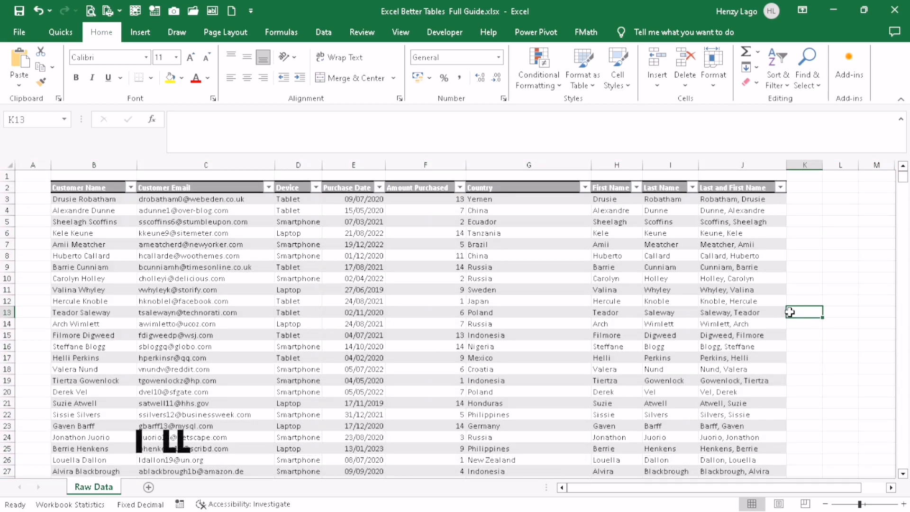
Left-align the entire Amount Purchased column.
click(435, 254)
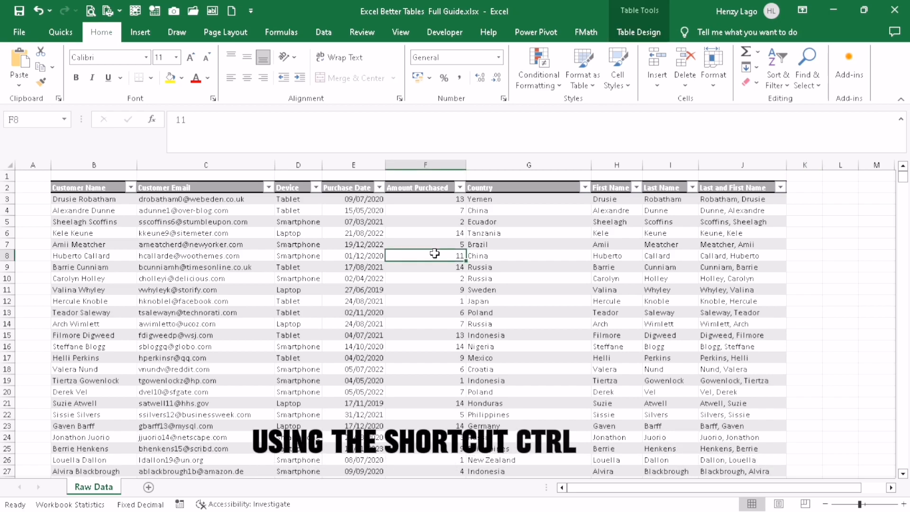
key(ctrl+space)
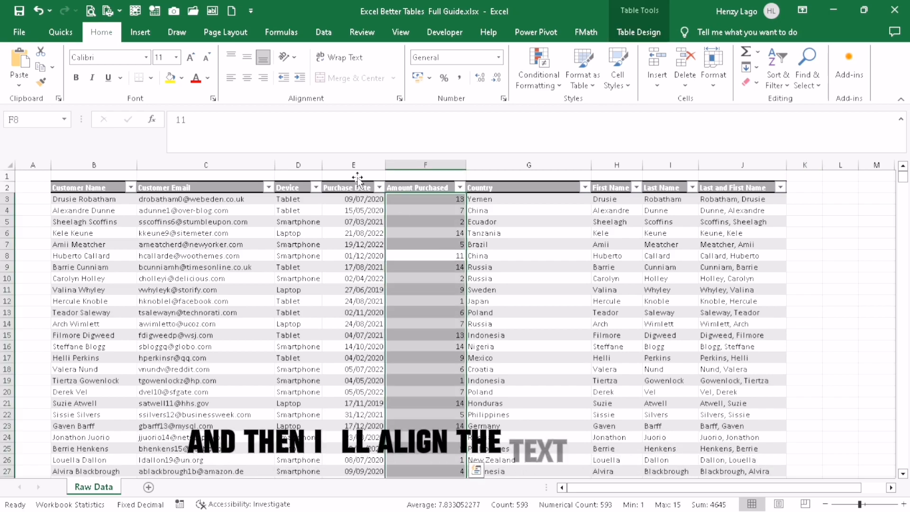
click(232, 78)
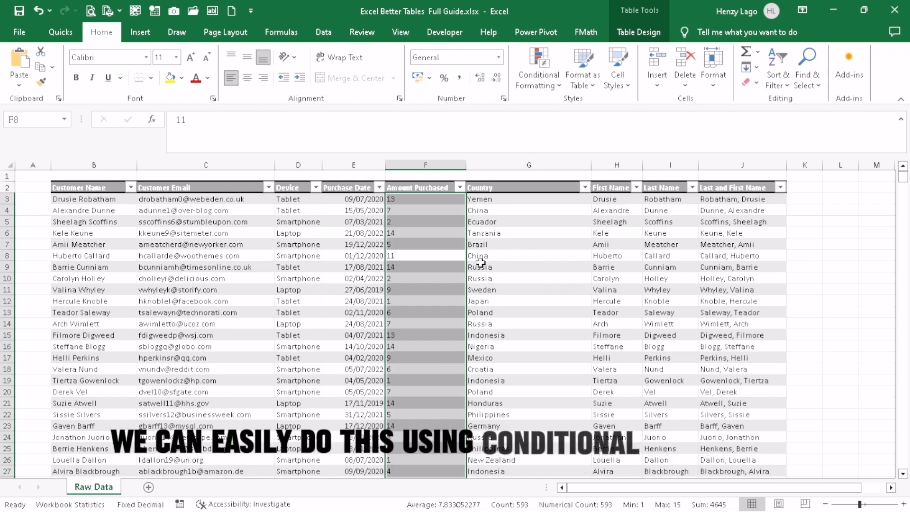
click(424, 298)
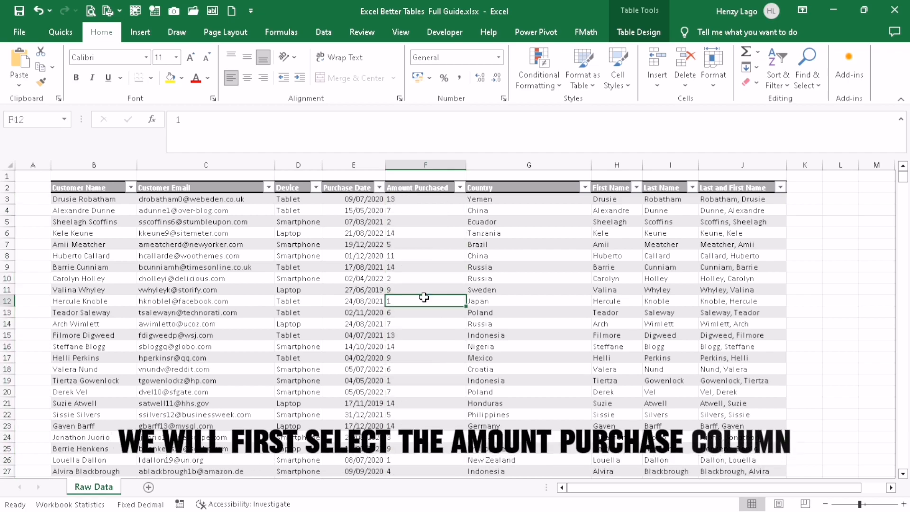
Apply the Green-White colour scale to the whole Amount Purchased column, deeper green for larger amounts.
key(ctrl+space)
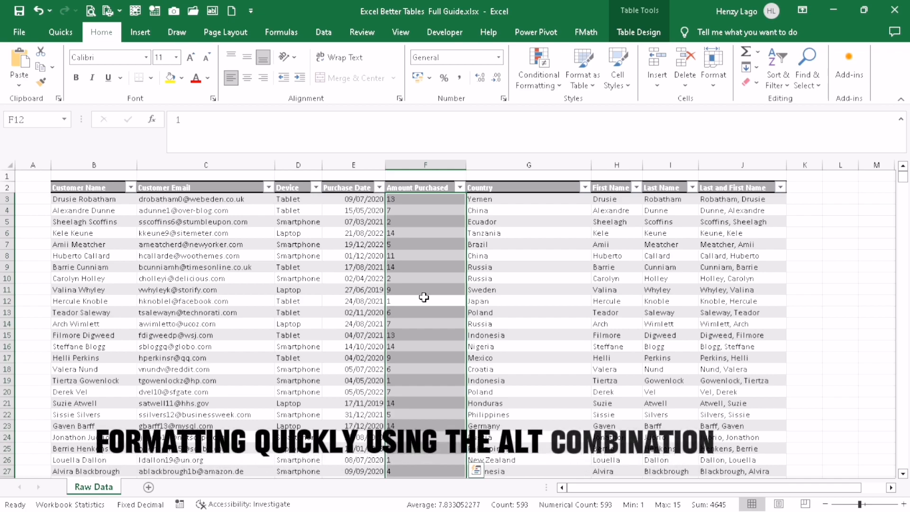
key(alt+h)
key(l)
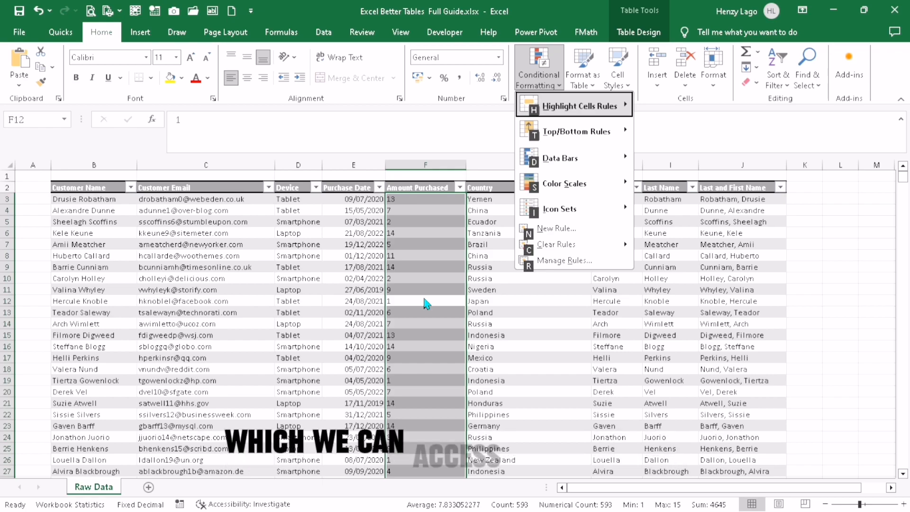
key(s)
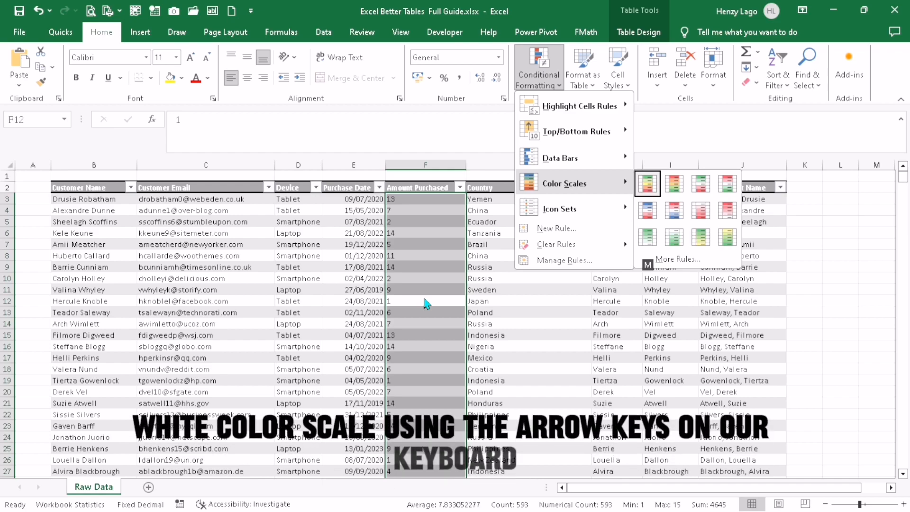
key(Down)
key(Down)
key(Return)
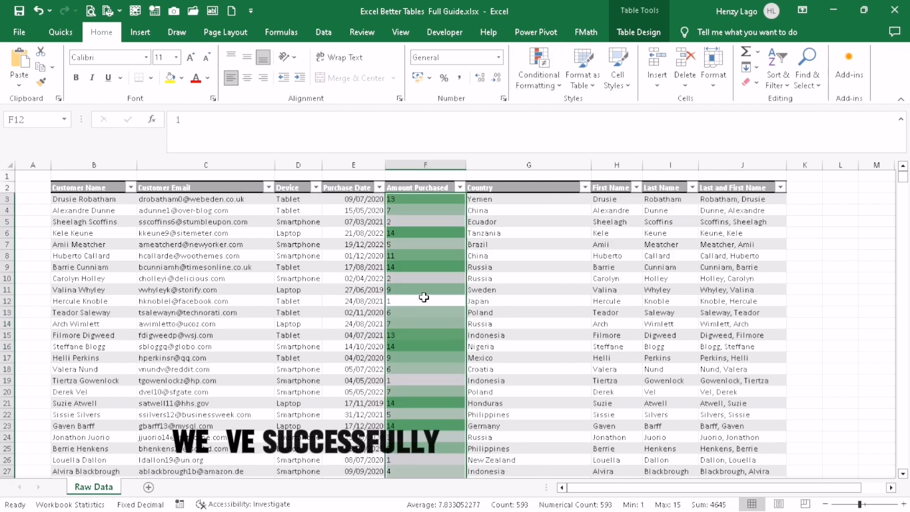
click(480, 279)
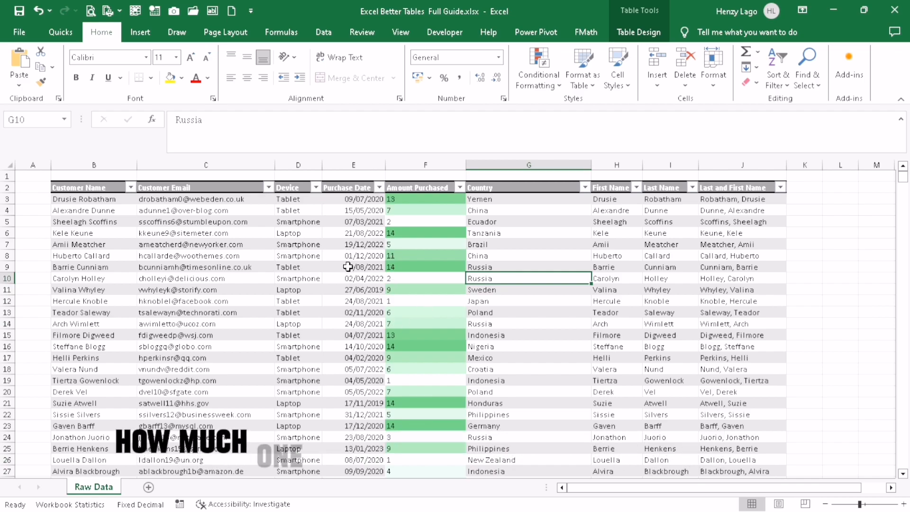
Apply the Blue-White-Red colour scale to the entire Purchase Date column.
scroll(400, 304, down, 5)
scroll(400, 305, up, 5)
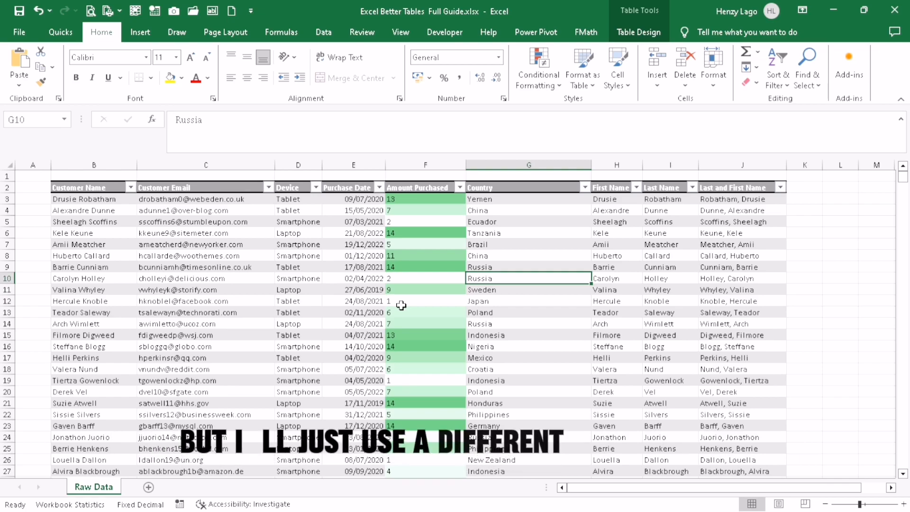
click(362, 269)
key(ctrl+space)
key(alt+h)
key(l)
key(s)
key(Down)
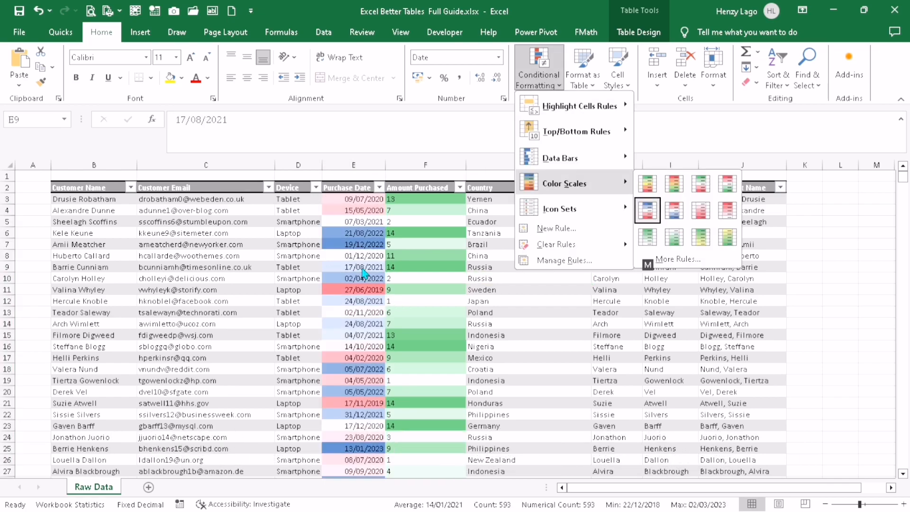
key(Return)
scroll(364, 428, down, 3)
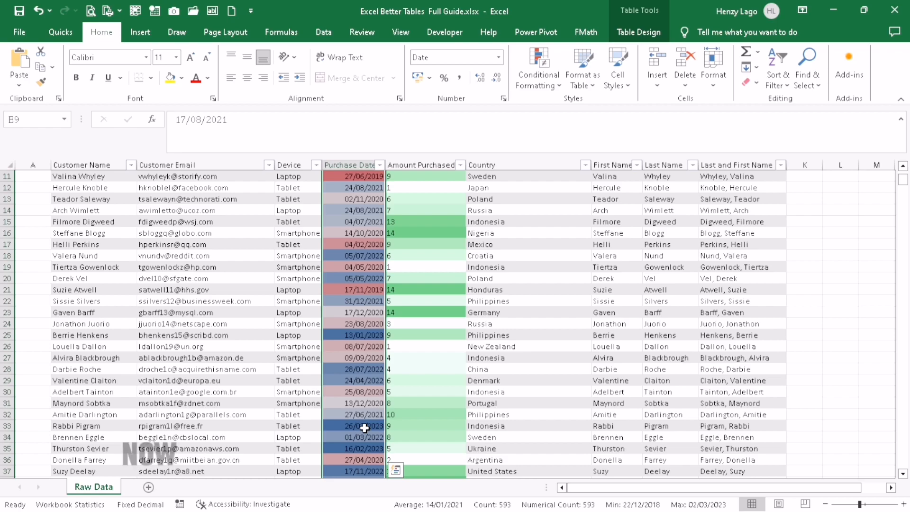